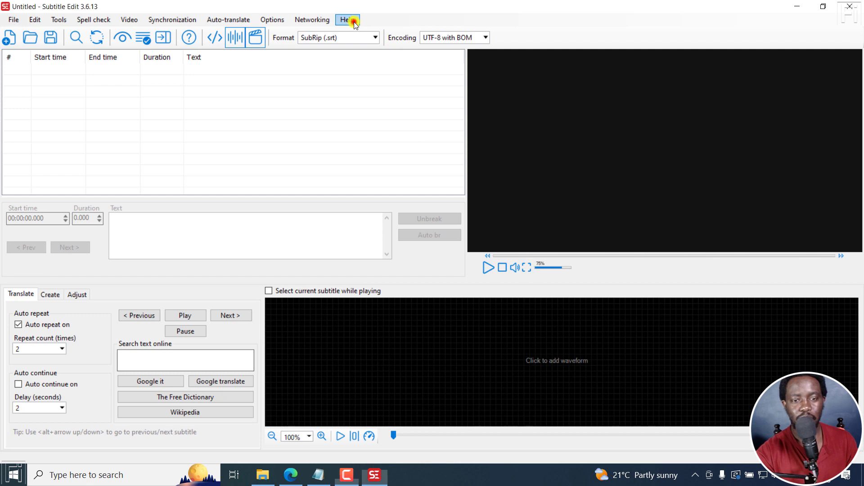
- Check which version of Subtitle Edit is installed
left_click(354, 21)
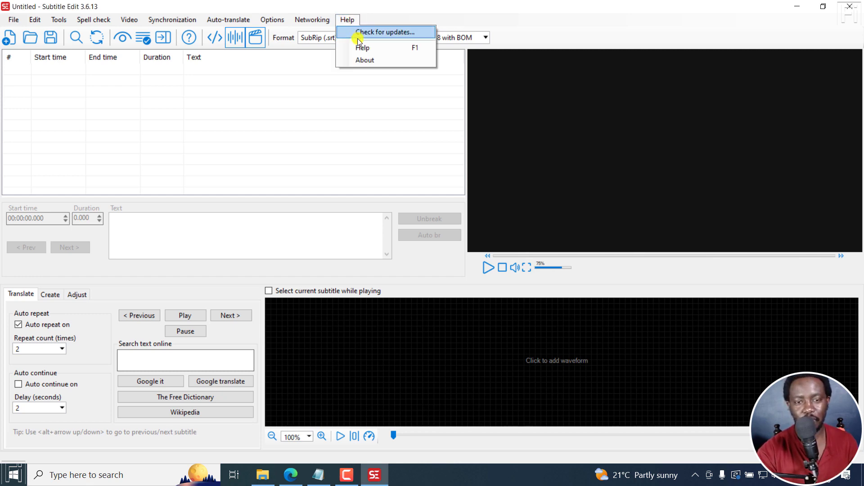
left_click(364, 60)
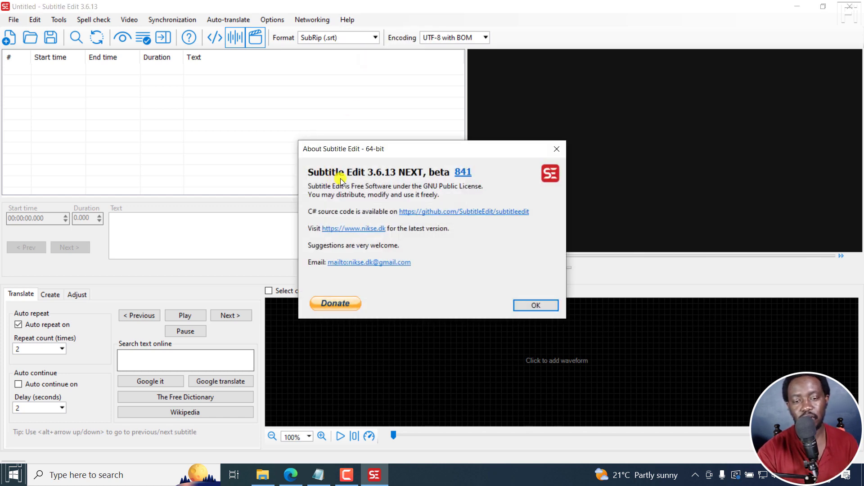
left_click(541, 305)
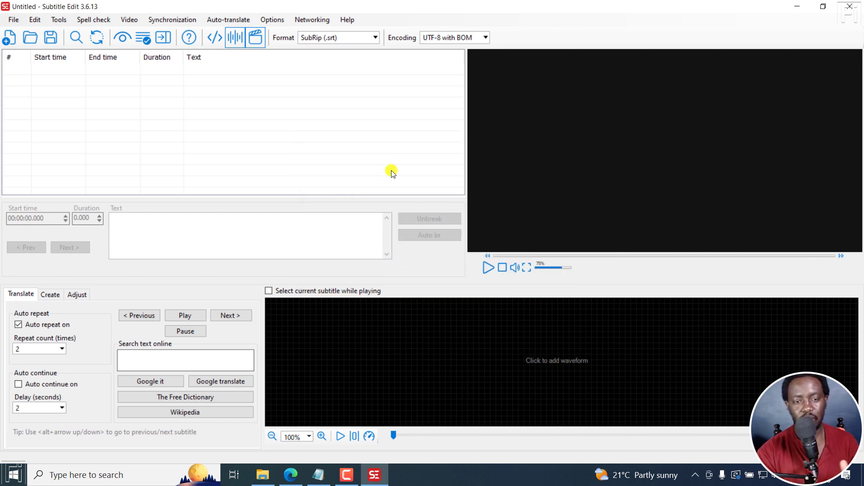
- Open the video "How to Add Text Behind a Person or Moving Objects in Camtasia" from the Styled Captions for YouTube folder
left_click(127, 19)
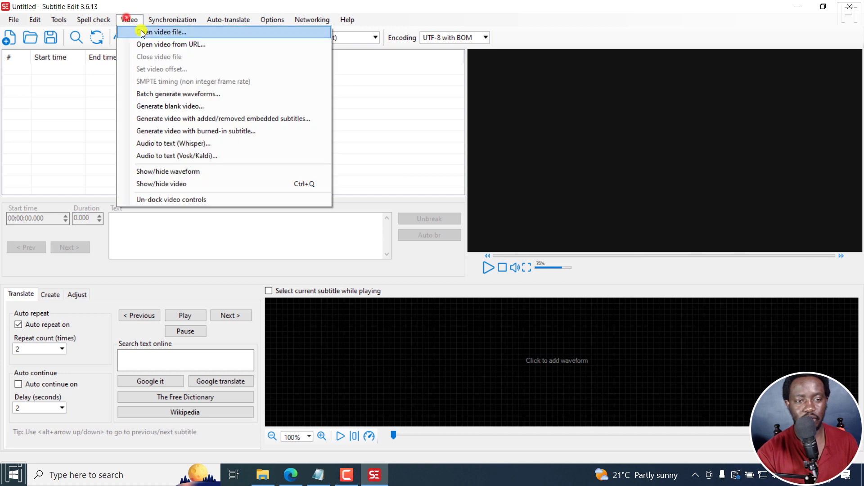
left_click(142, 33)
left_click(98, 128)
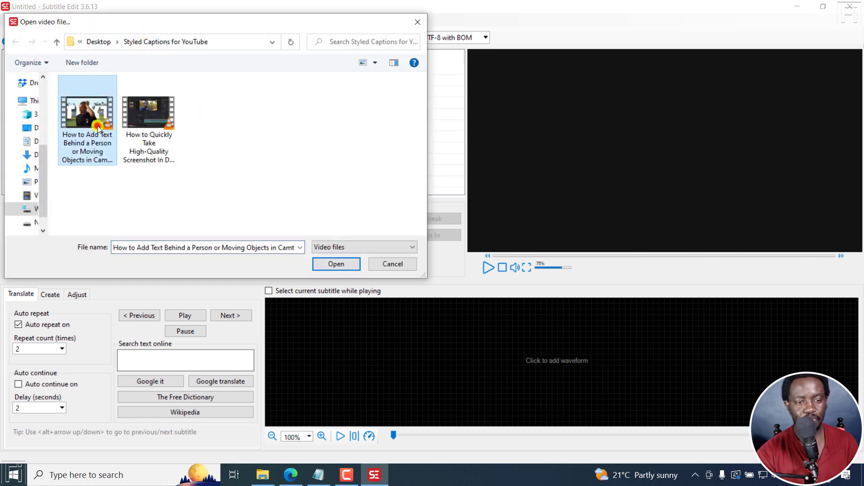
left_click(344, 265)
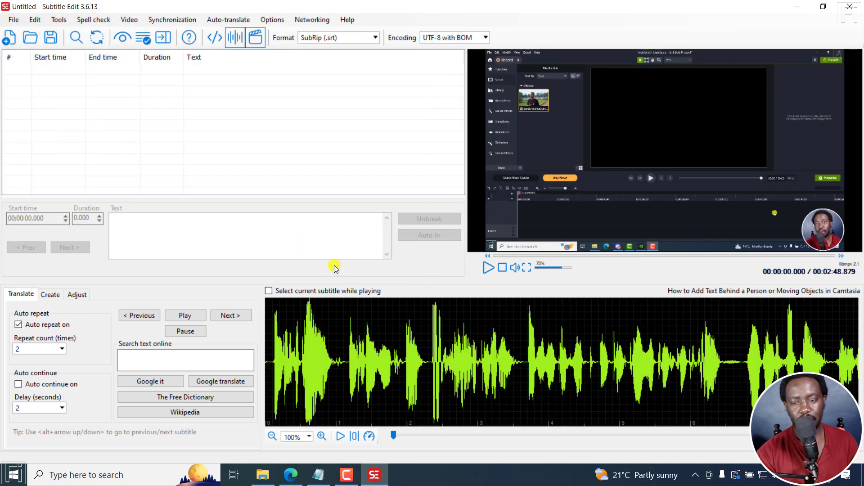
- Generate English subtitles from the video's audio with Whisper speech recognition, using the Const-me engine and the base model
left_click(129, 21)
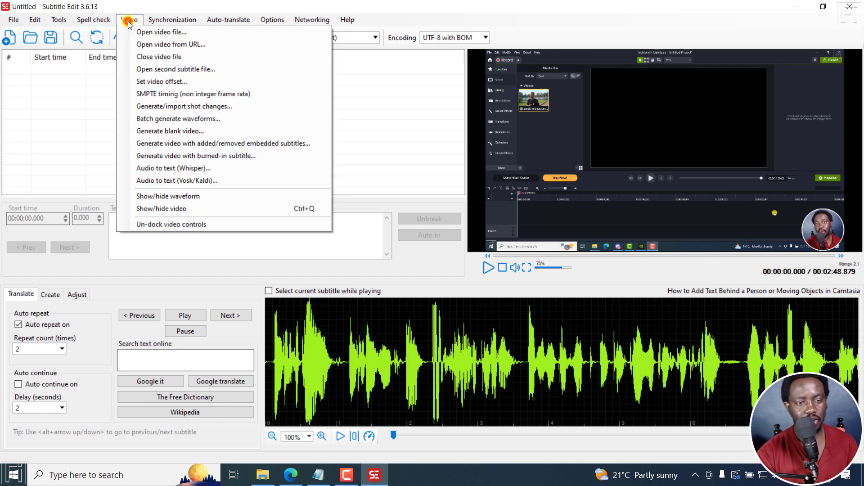
left_click(150, 169)
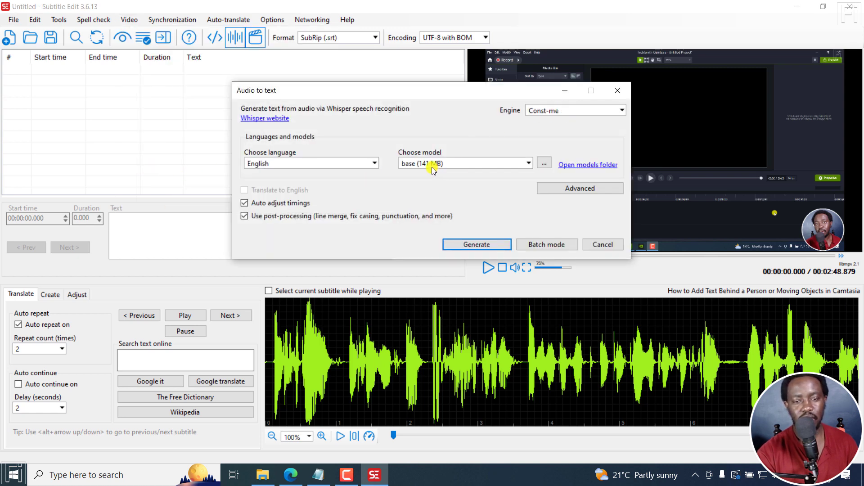
left_click(479, 246)
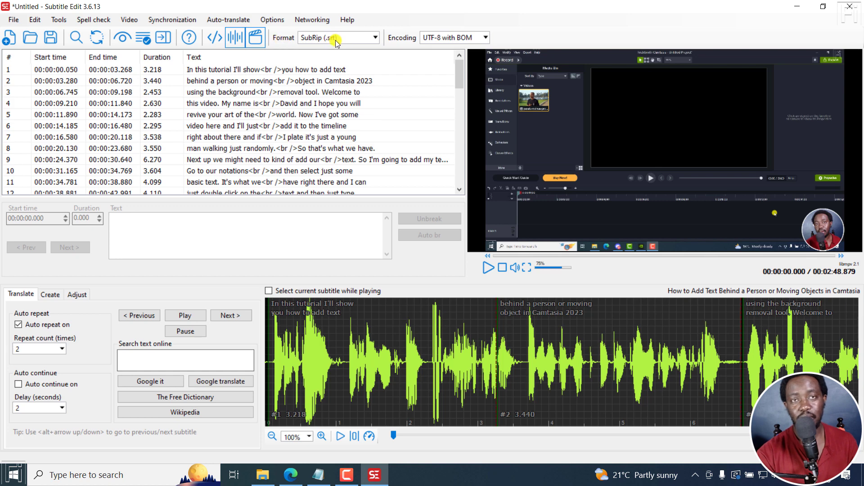
- Convert the subtitles to the Advanced Sub Station Alpha (.ass) format
left_click(375, 37)
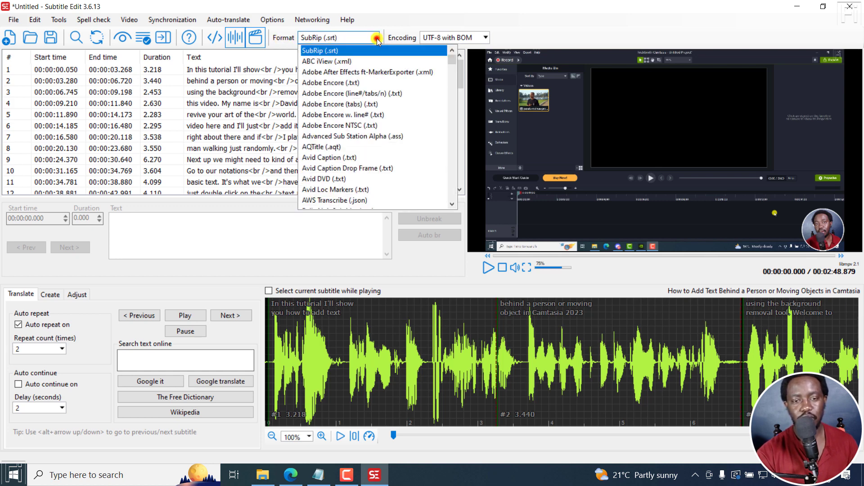
left_click(339, 136)
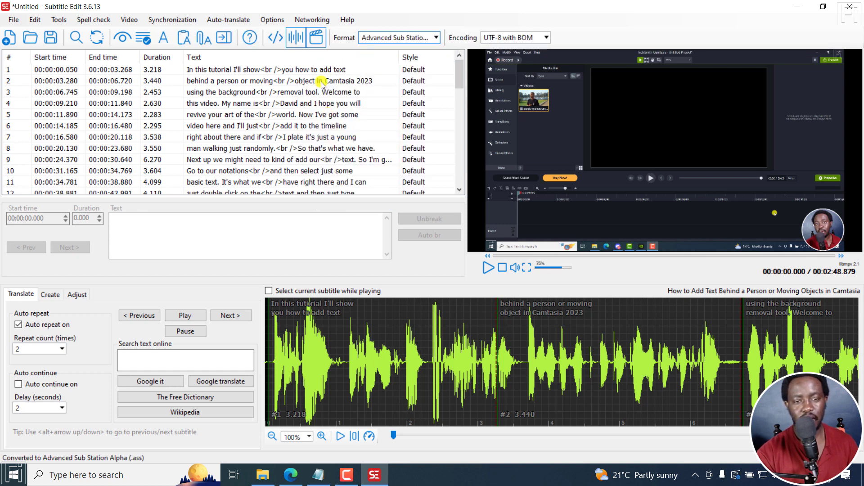
left_click(247, 70)
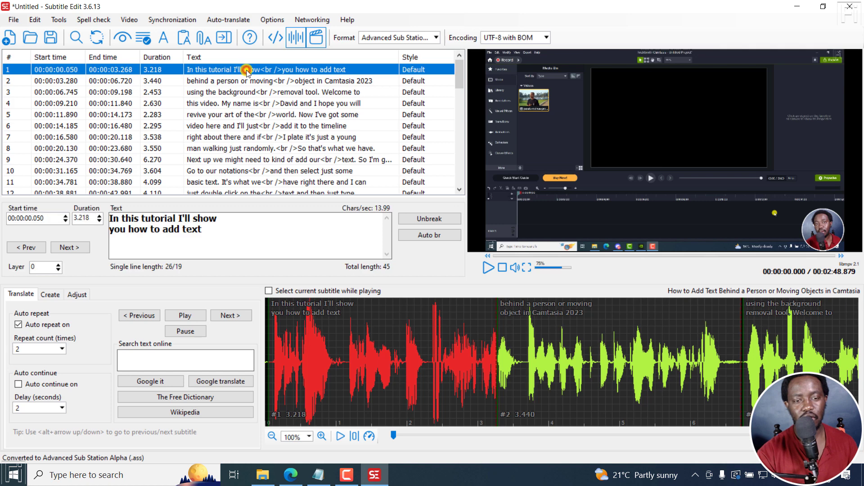
right_click(247, 72)
mouse_move(282, 103)
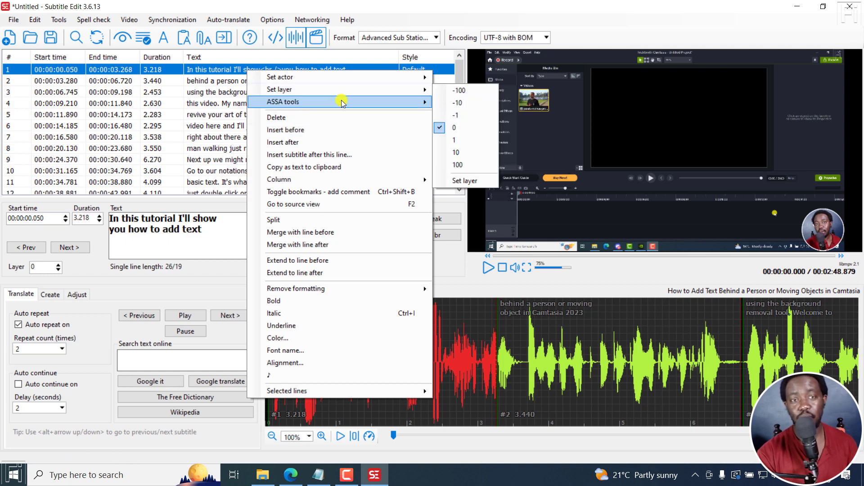
mouse_move(343, 103)
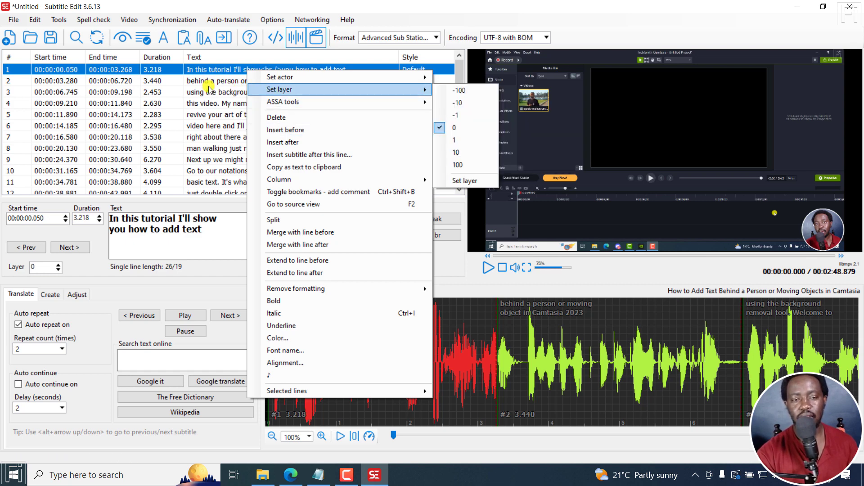
left_click(209, 88)
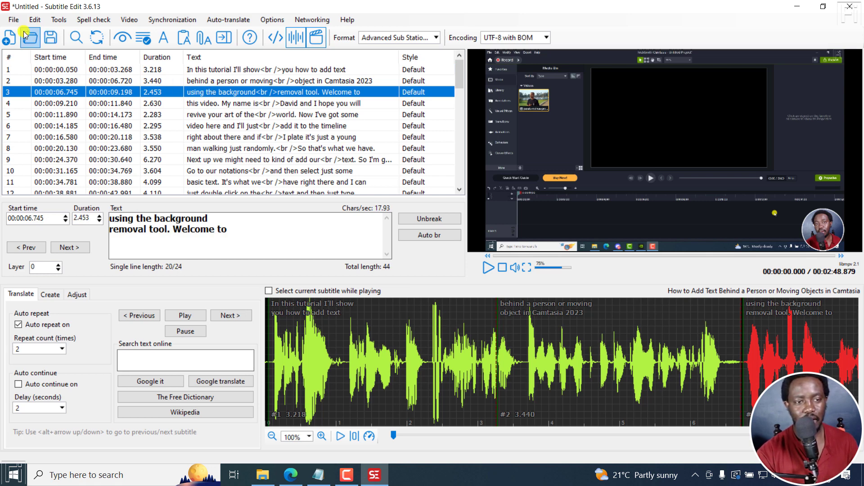
- Download and install the ASSA Fade plugin from the list of available plugins
left_click(10, 21)
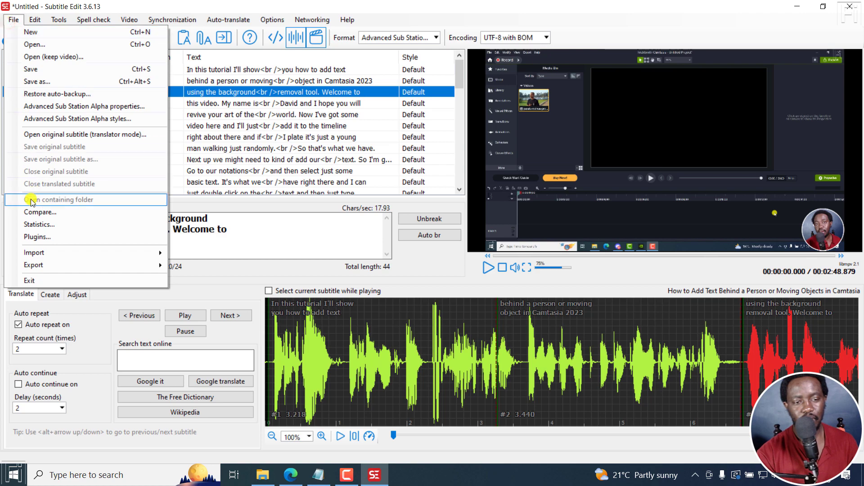
left_click(39, 239)
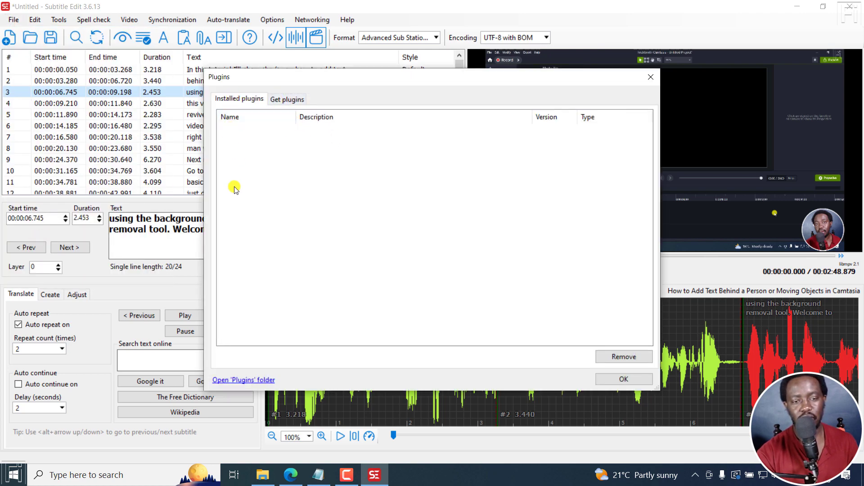
left_click(288, 102)
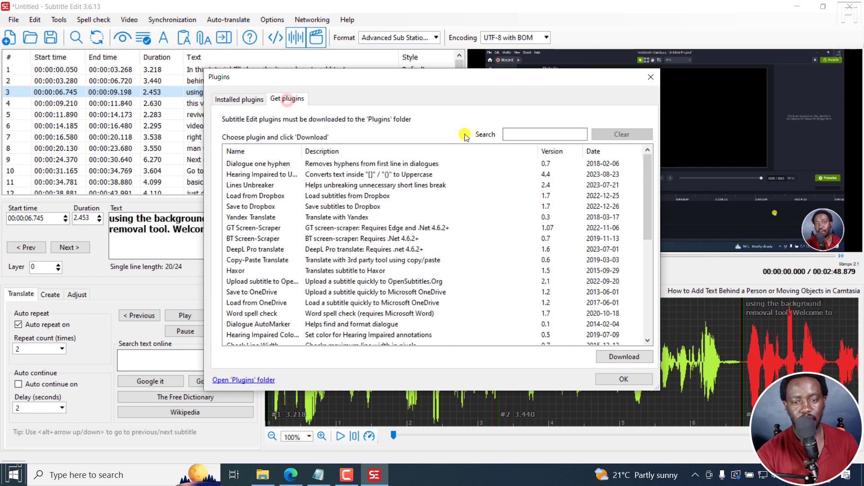
left_click(513, 135)
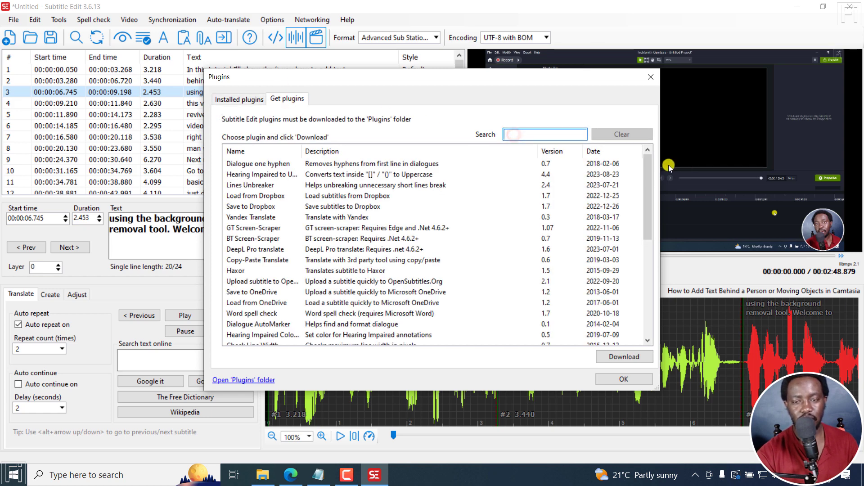
left_click_drag(649, 162, 642, 282)
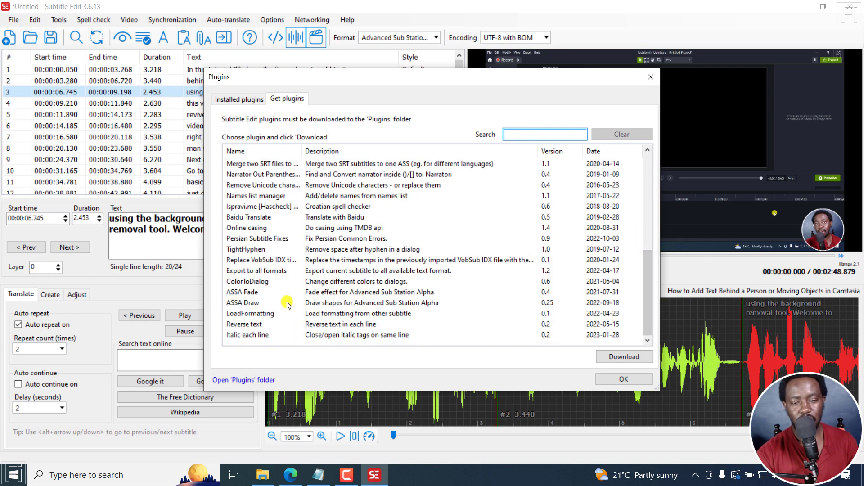
left_click(243, 293)
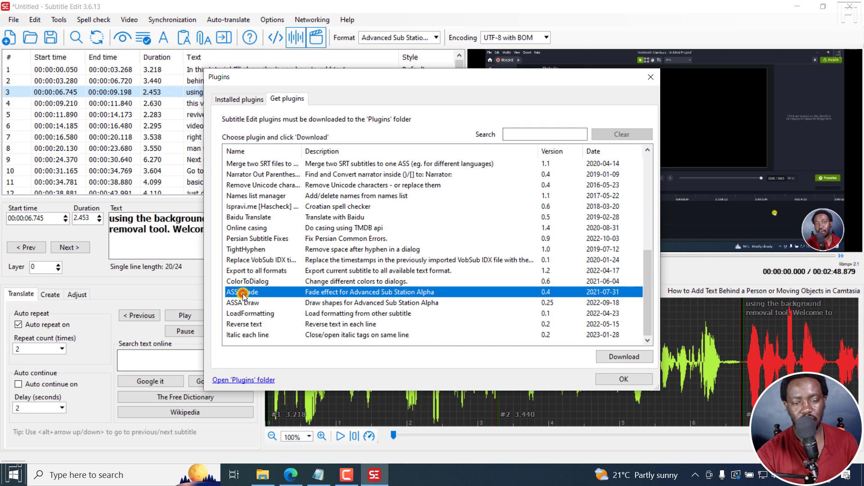
left_click(619, 357)
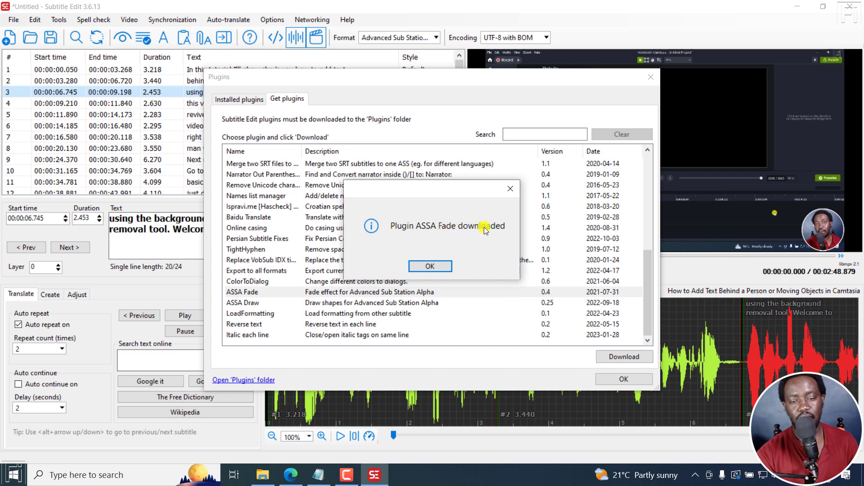
left_click(430, 266)
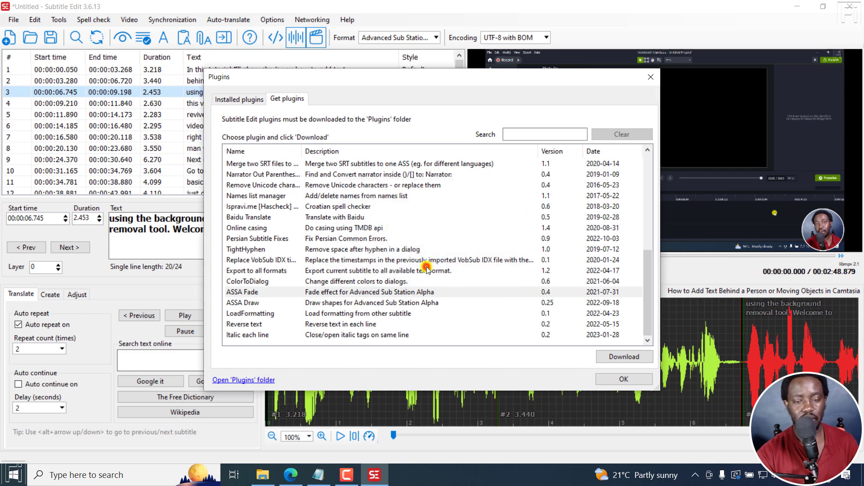
left_click(608, 379)
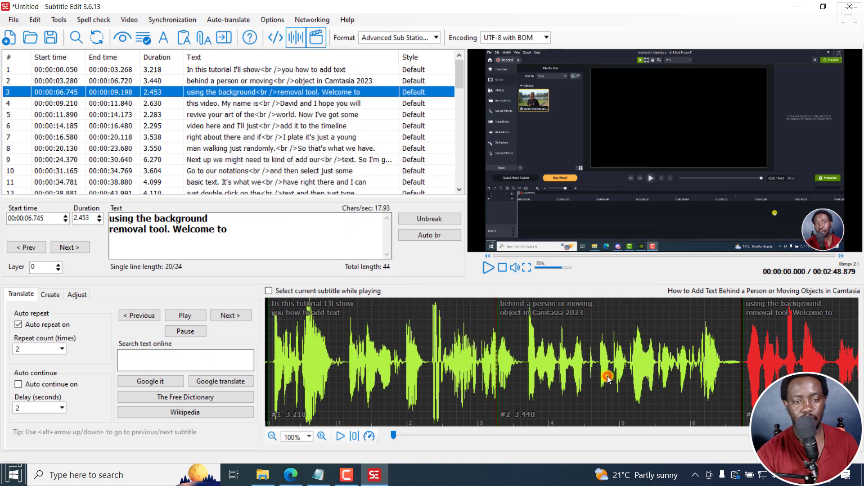
right_click(229, 71)
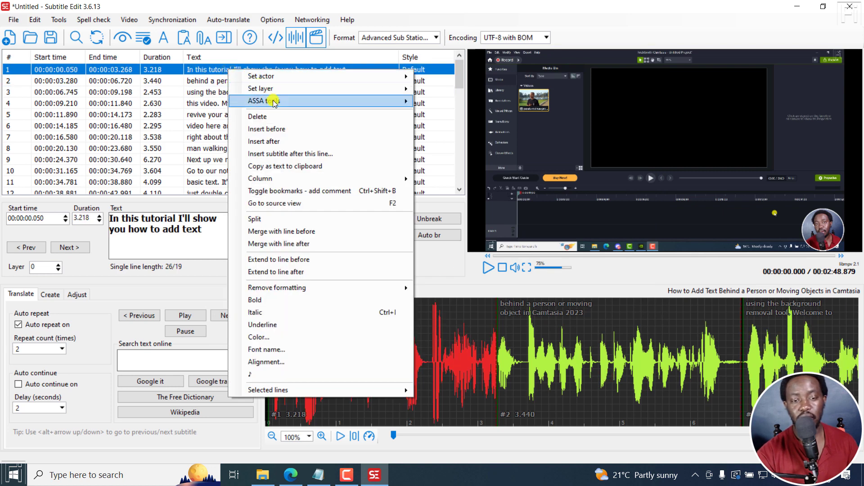
mouse_move(273, 103)
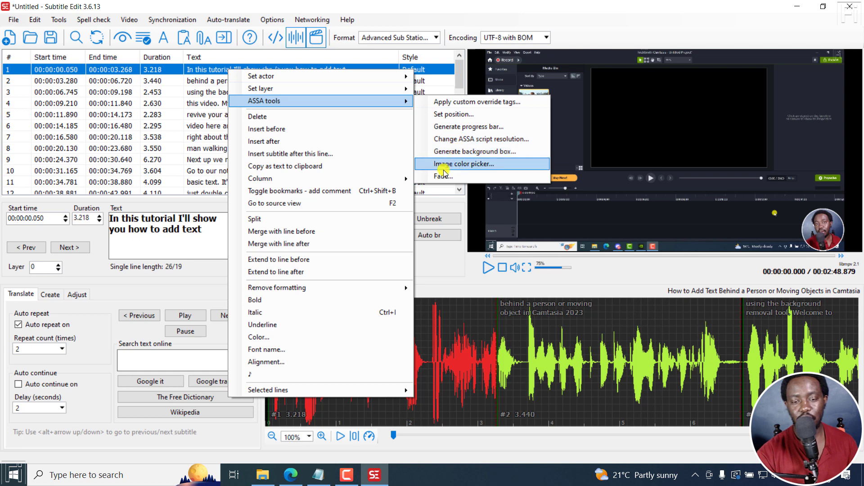
left_click(193, 126)
- Play the first few seconds of the video to preview the default subtitle appearance, and stop playback
left_click(191, 71)
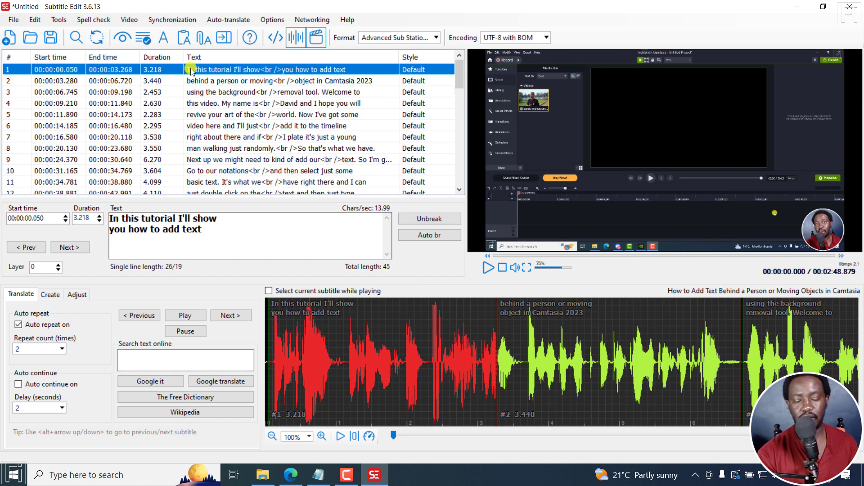
key("space")
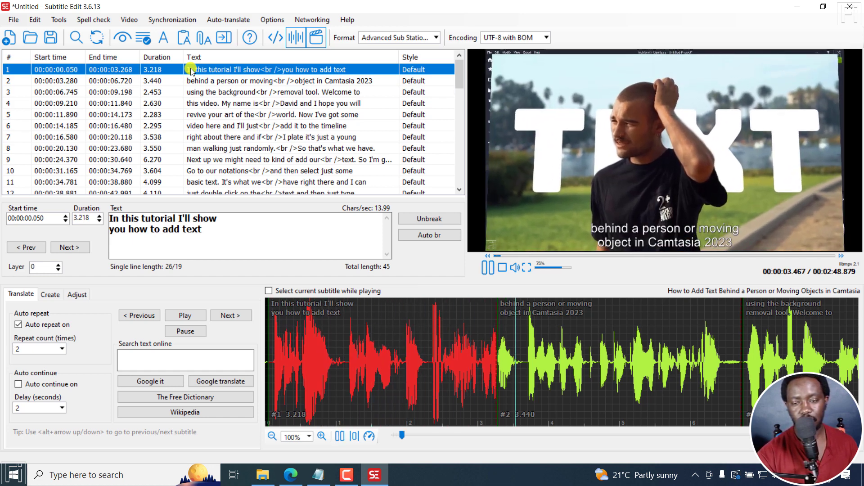
key("space")
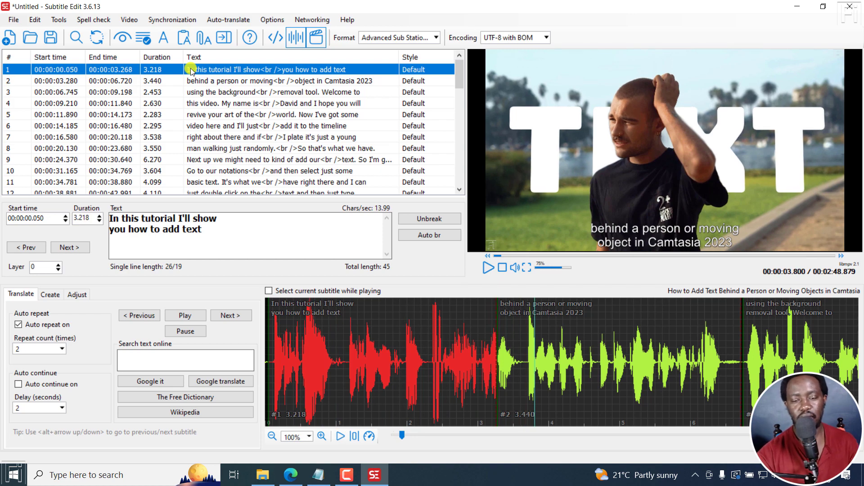
left_click(502, 268)
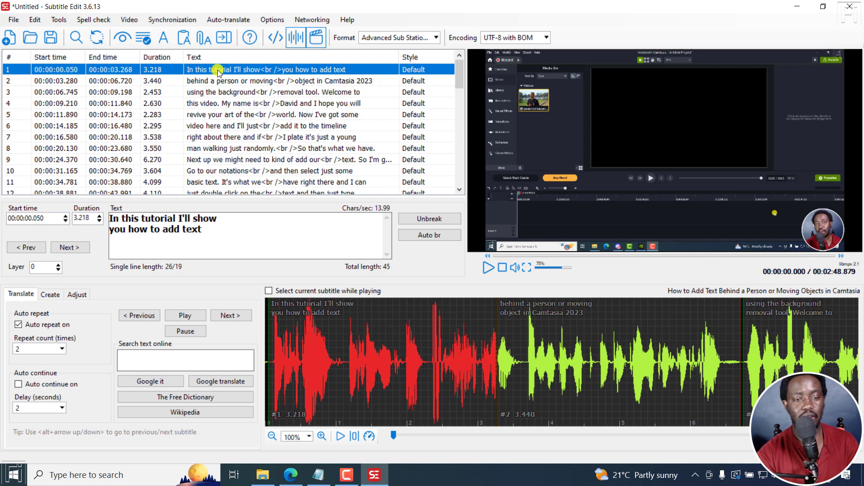
- Select all subtitle lines and open the ASSA Fade tool for them
left_click(284, 95)
key("ctrl+a")
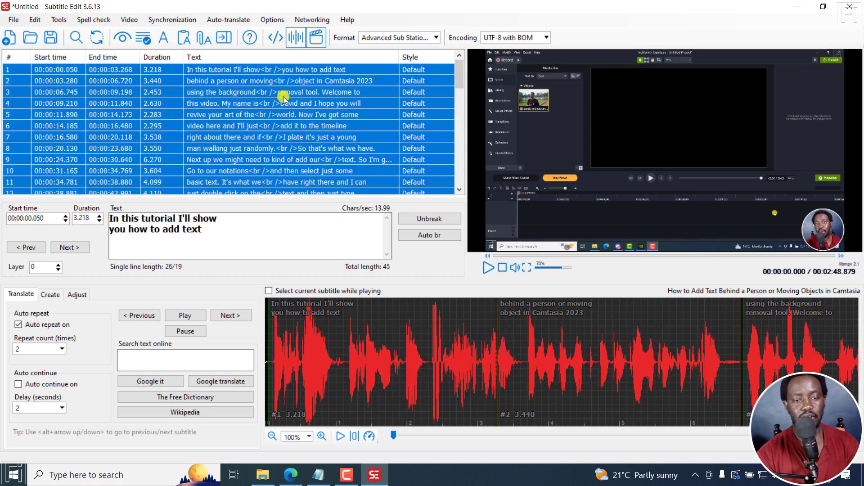
left_click(241, 91)
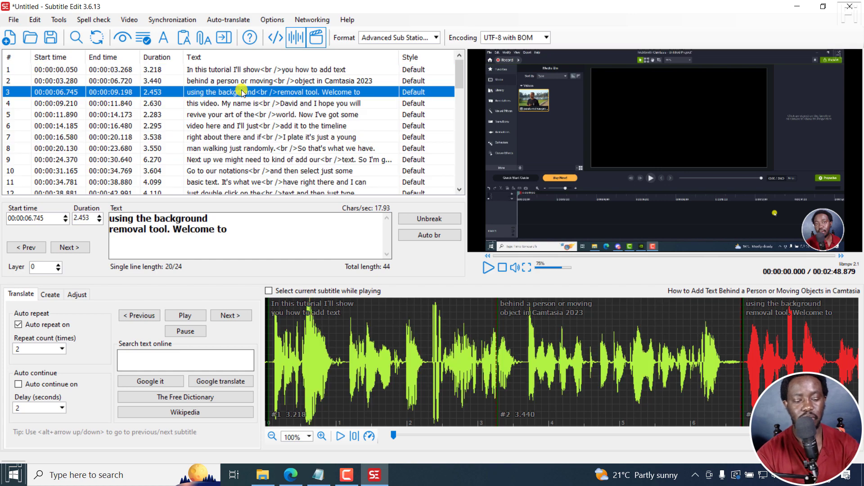
key("ctrl+a")
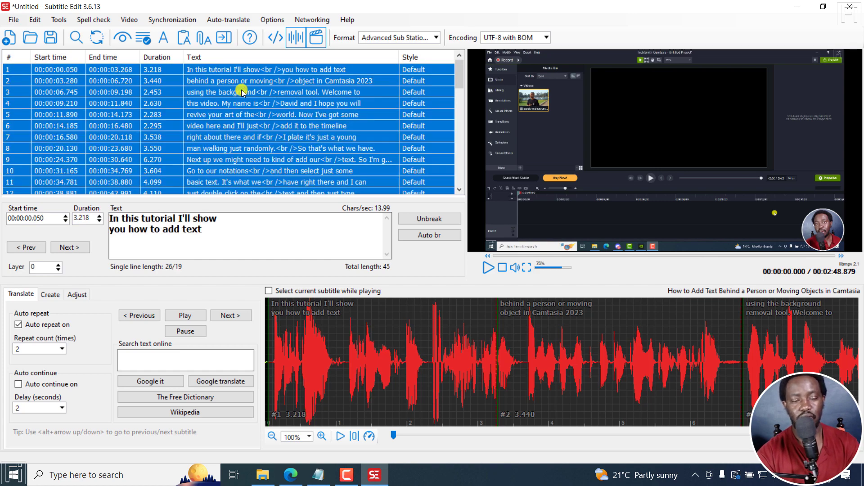
right_click(242, 91)
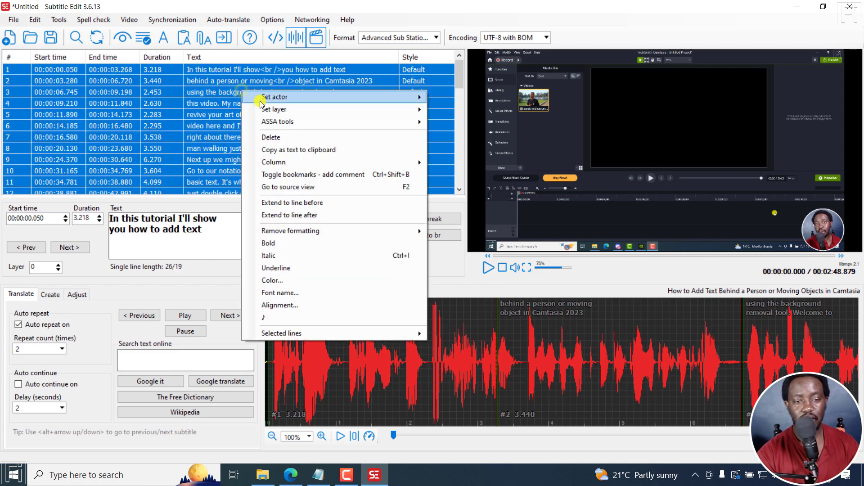
mouse_move(279, 122)
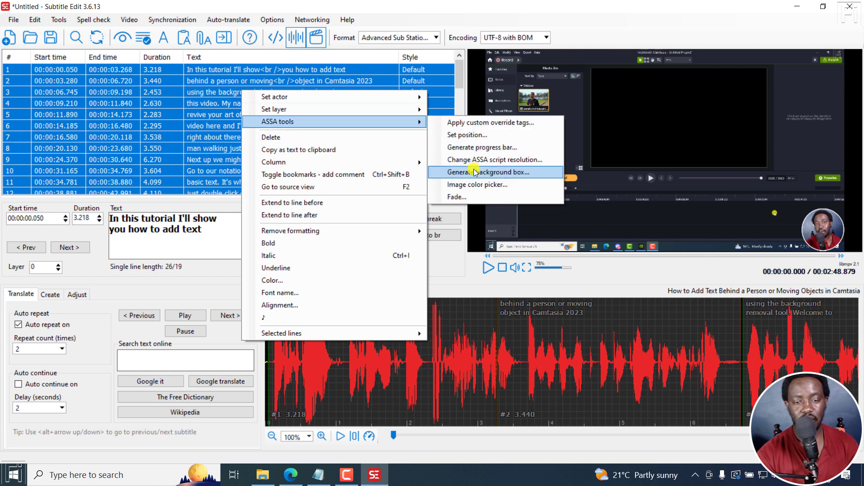
left_click(455, 197)
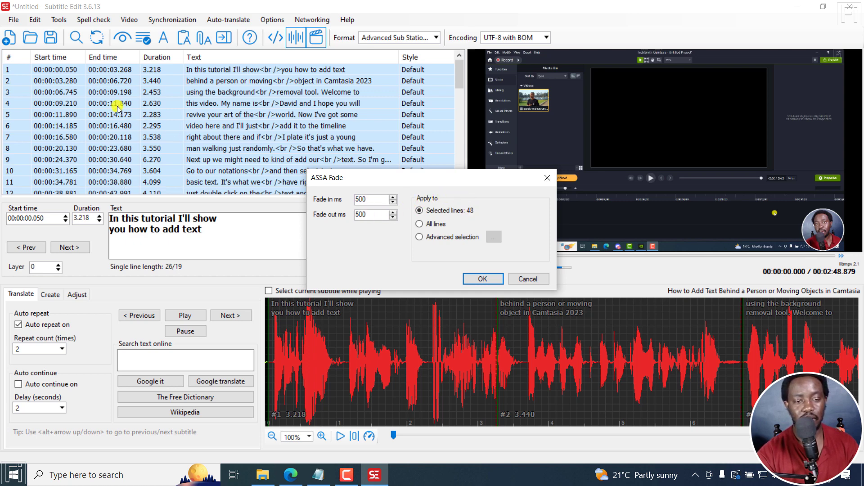
left_click(419, 237)
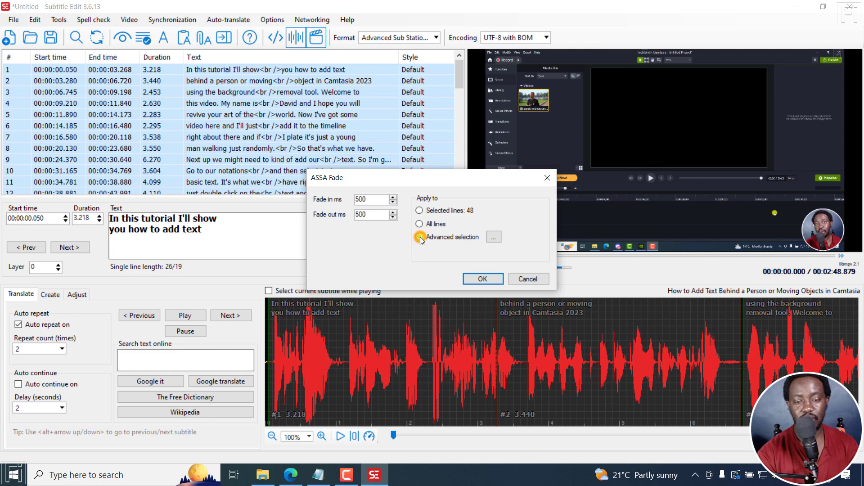
left_click(493, 237)
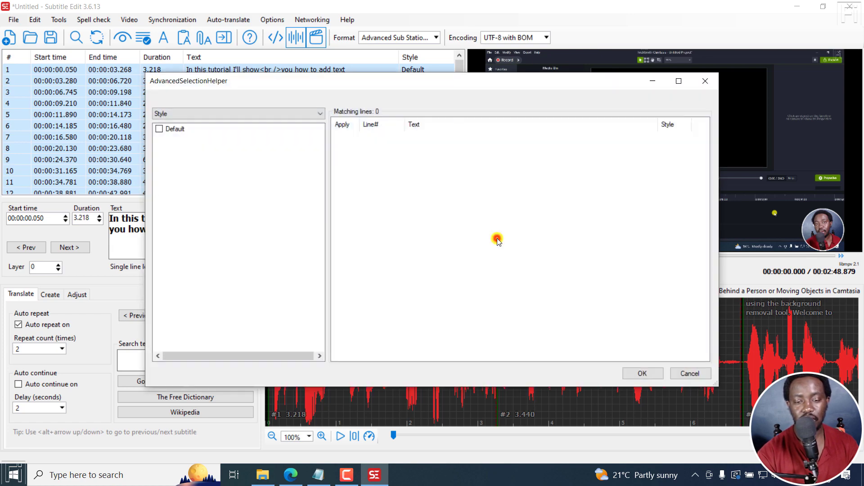
left_click(316, 115)
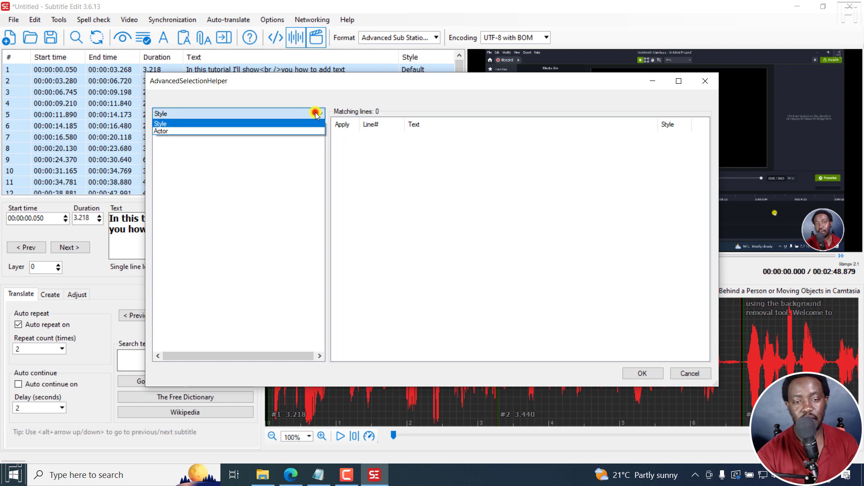
left_click(197, 132)
left_click(182, 115)
left_click(180, 122)
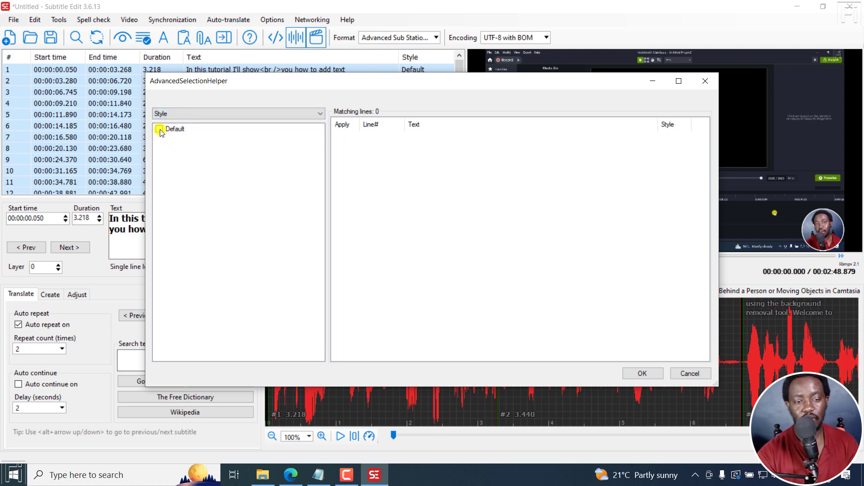
left_click(159, 130)
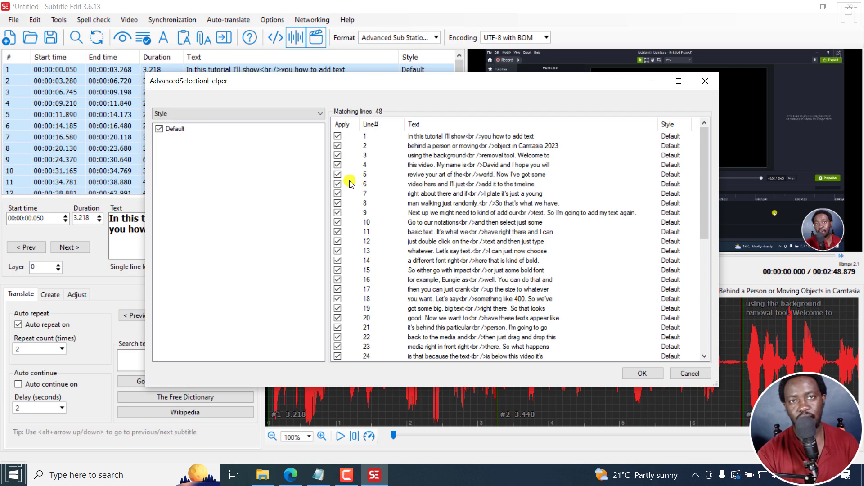
left_click(686, 375)
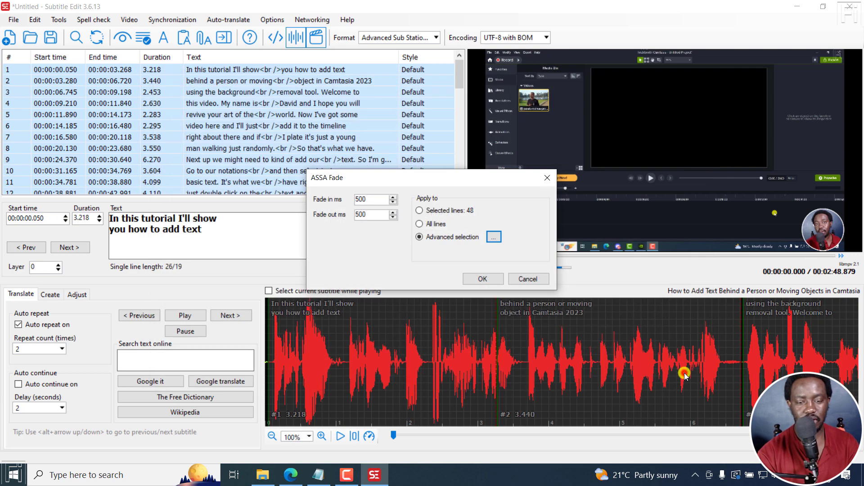
- Apply a 500 ms fade-in and 500 ms fade-out to the selected lines, and play the video to preview the effect
left_click(420, 211)
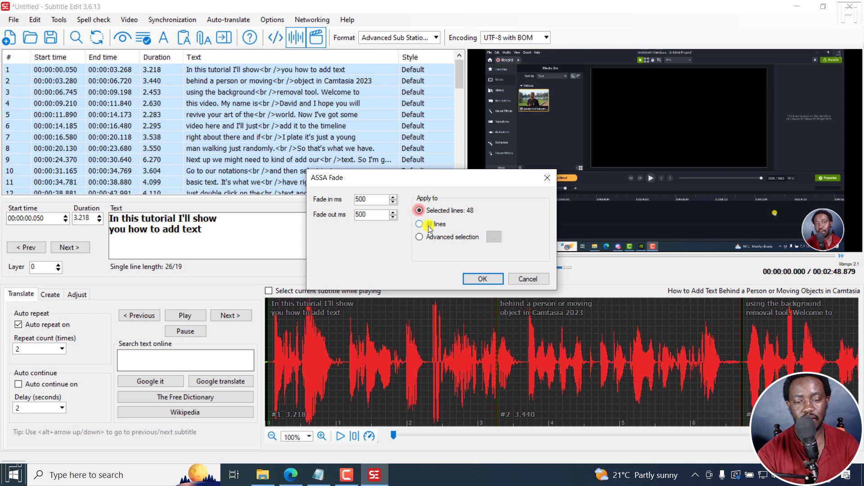
left_click(481, 279)
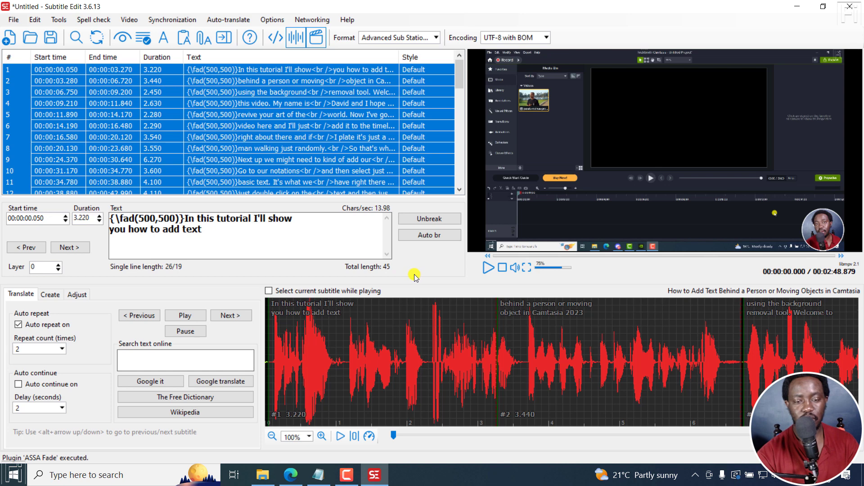
key("space")
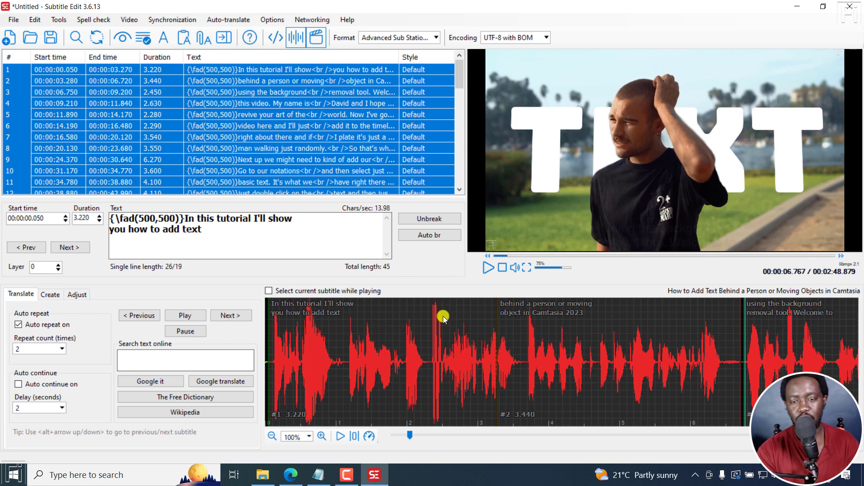
- Open the settings for generating a video with burned-in subtitles and play the preview there to check the captions
left_click(129, 19)
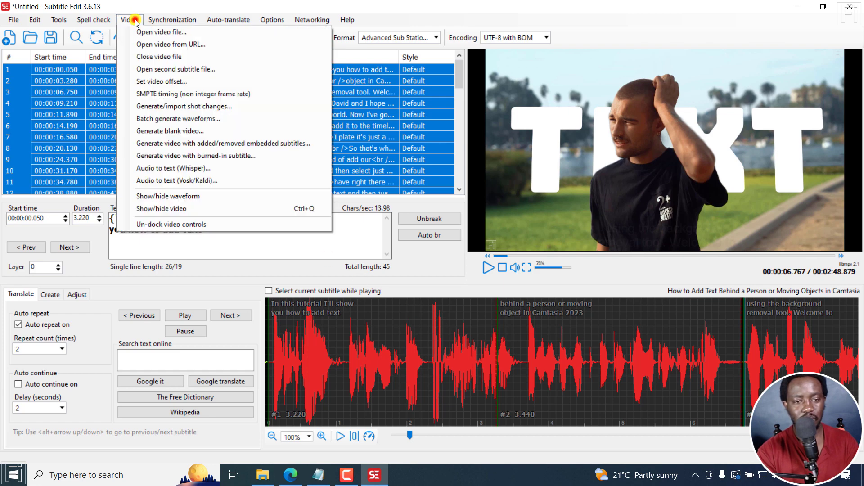
left_click(175, 156)
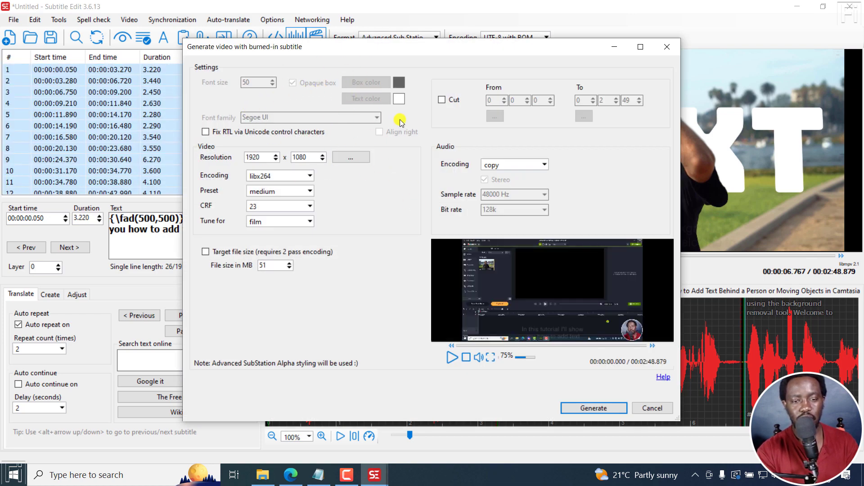
left_click_drag(535, 47, 427, 68)
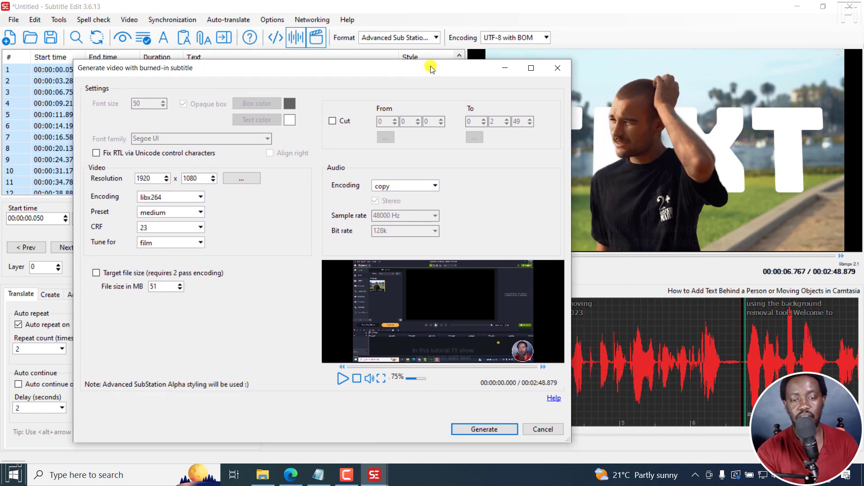
left_click_drag(430, 69, 358, 83)
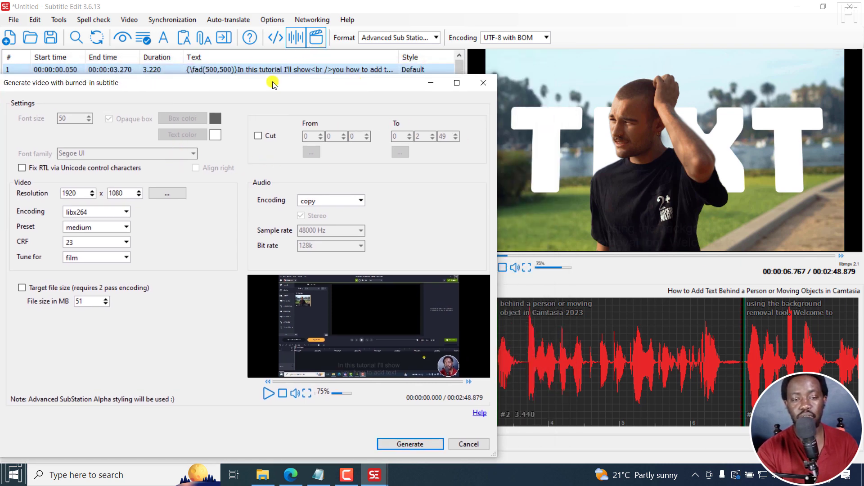
left_click_drag(272, 83, 321, 67)
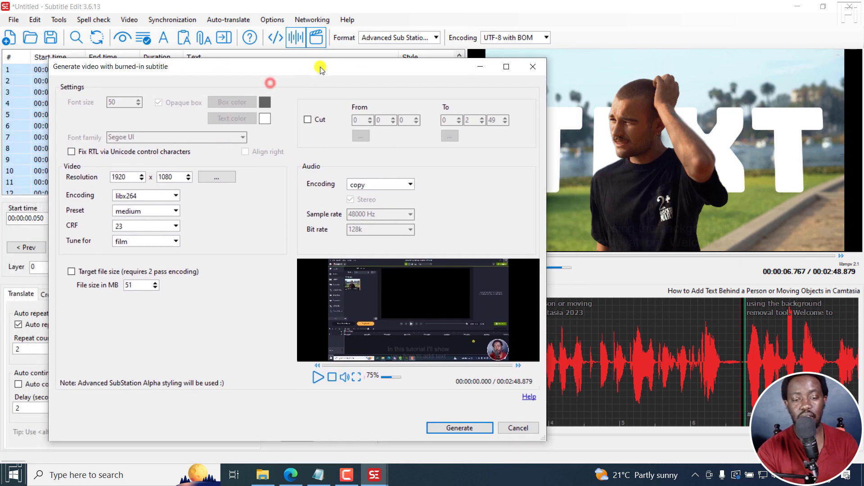
left_click(317, 377)
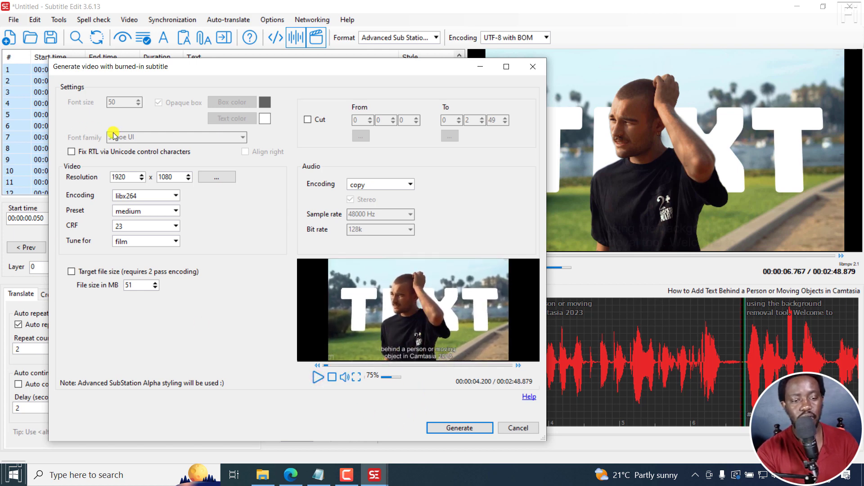
- Generate the burned-in video as an MP4 in the Styled Captions for YouTube folder, keeping the suggested file name
left_click(452, 428)
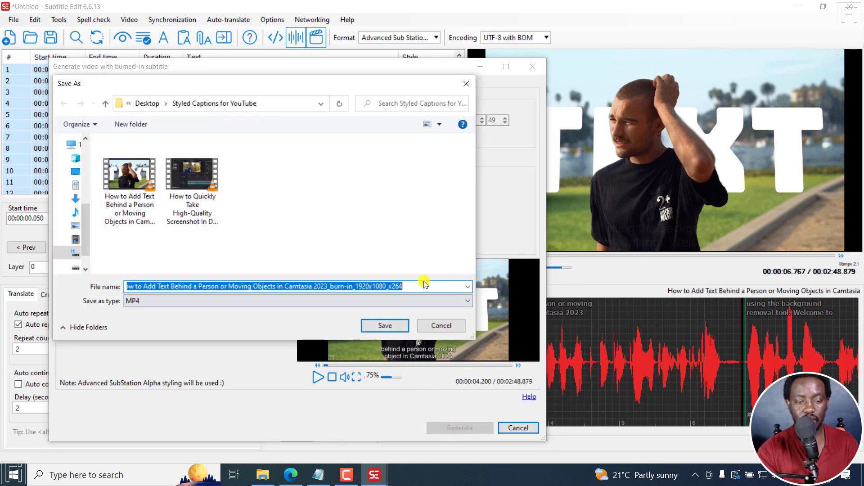
left_click(401, 301)
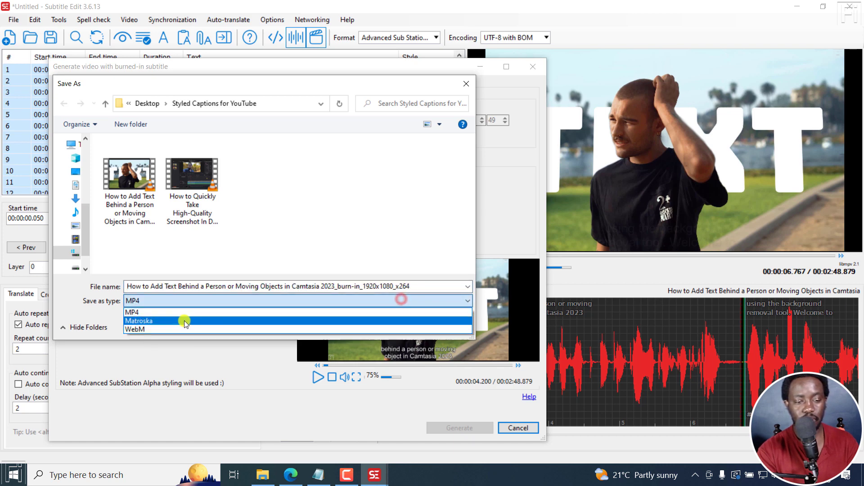
left_click(117, 315)
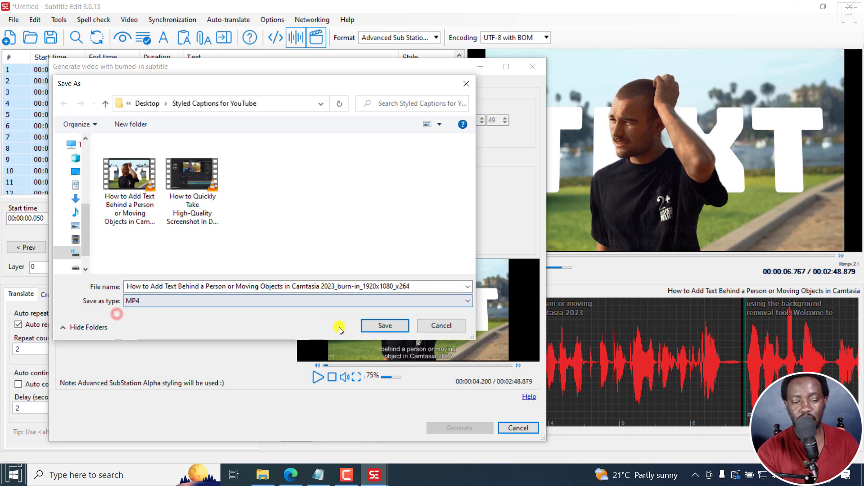
left_click(364, 325)
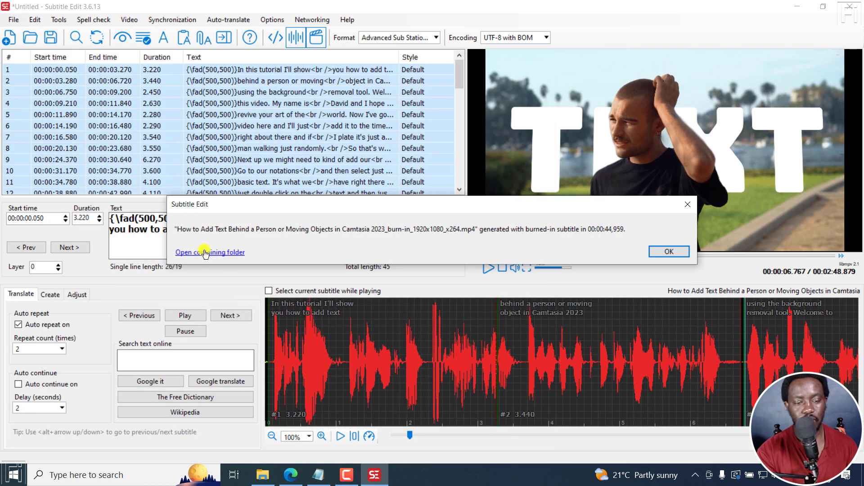
- Play the generated video from the Styled Captions for YouTube folder in VLC to check the captions, pause it, and return to Subtitle Edit
left_click(204, 253)
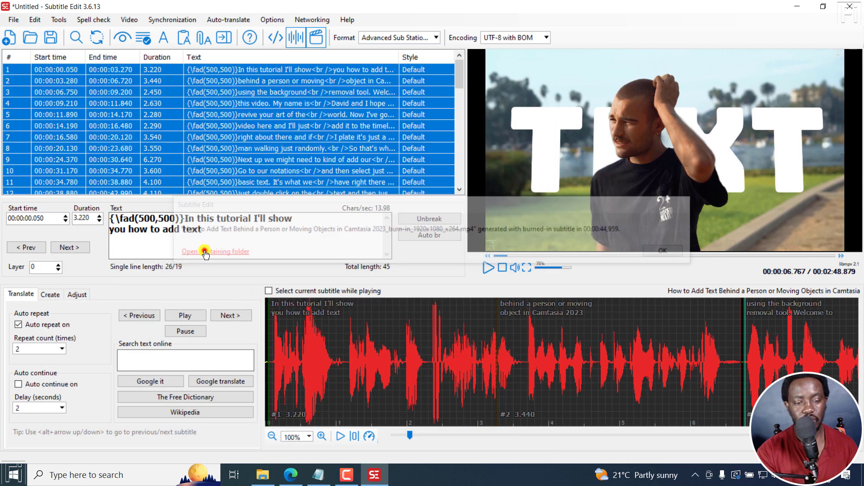
mouse_move(258, 468)
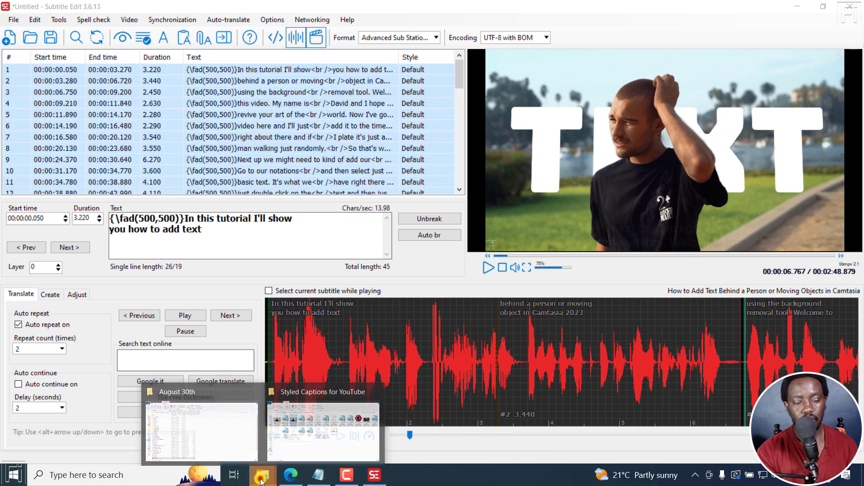
left_click(315, 438)
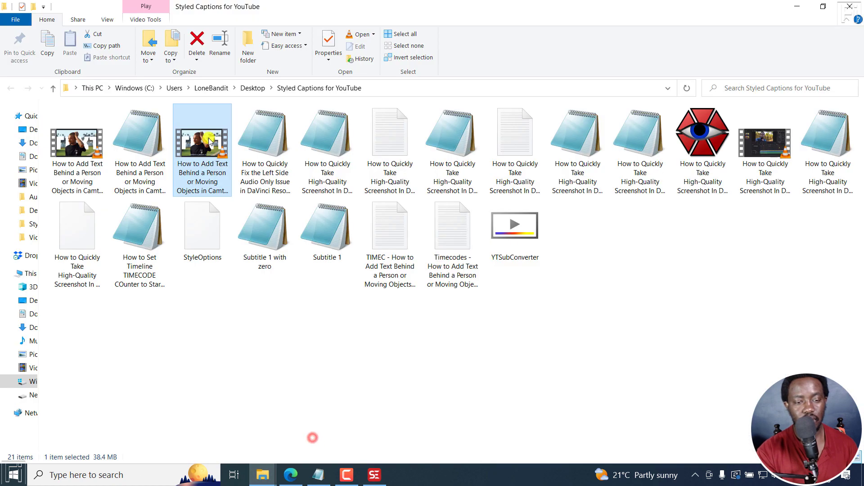
double_click(213, 179)
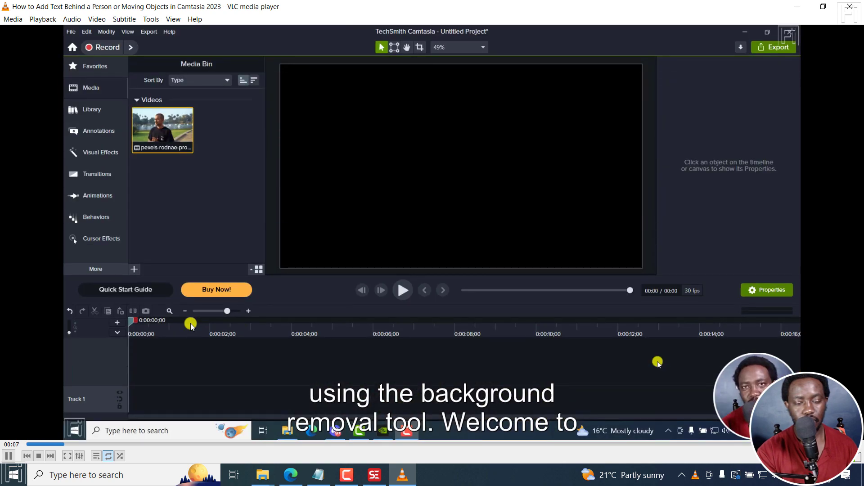
left_click(191, 324)
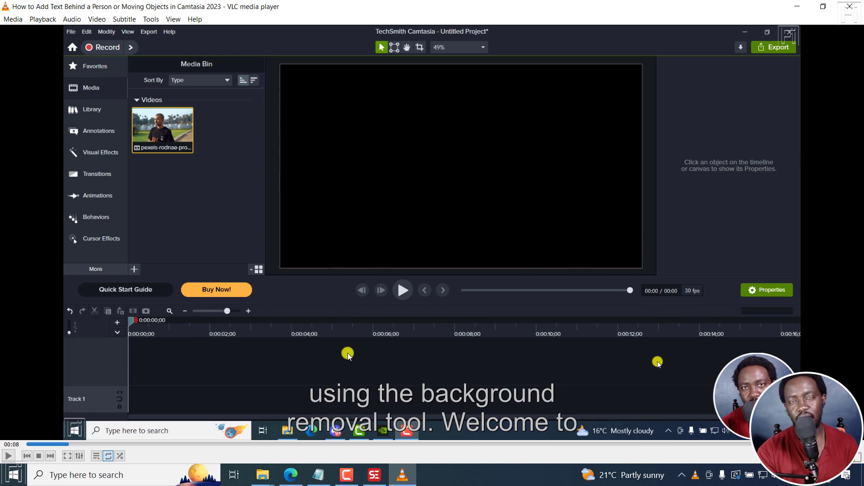
left_click(375, 475)
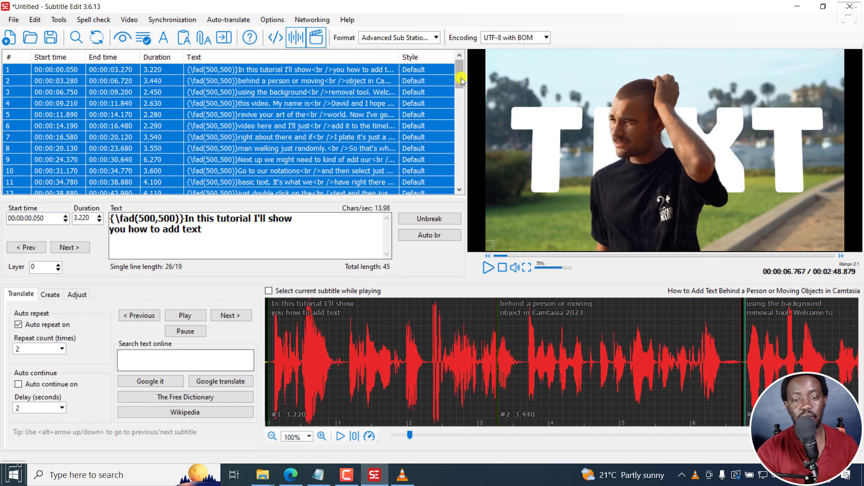